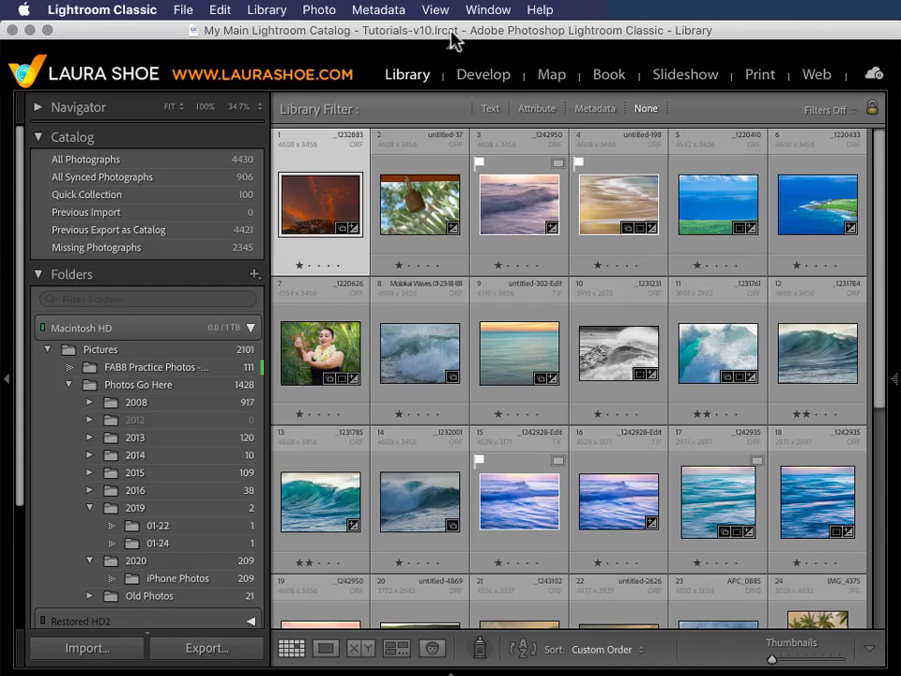
- Check in Help > System Info that Lightroom Classic is version 10.0, then close the window
click(540, 11)
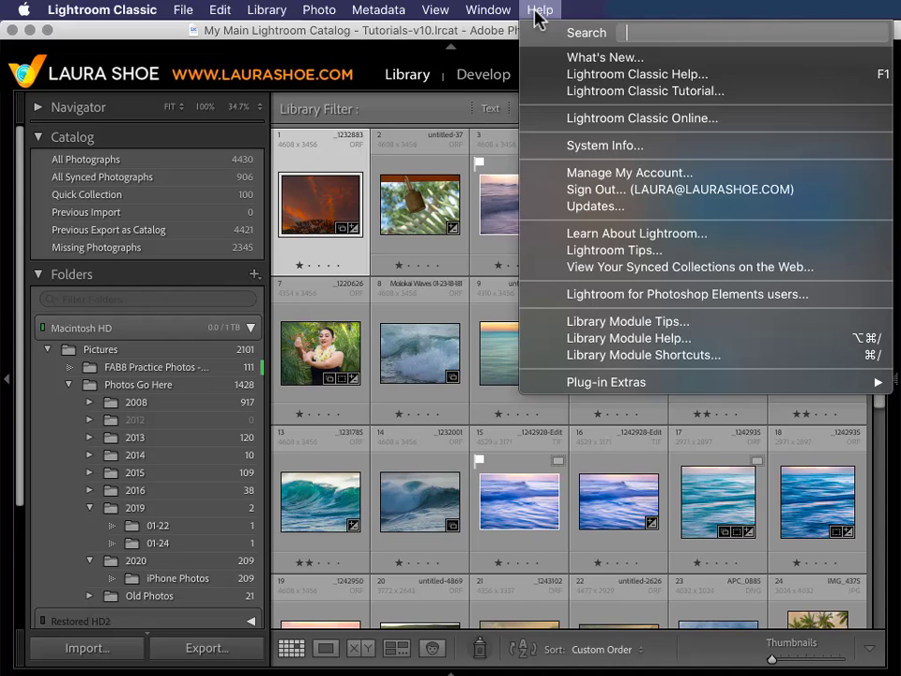
click(574, 146)
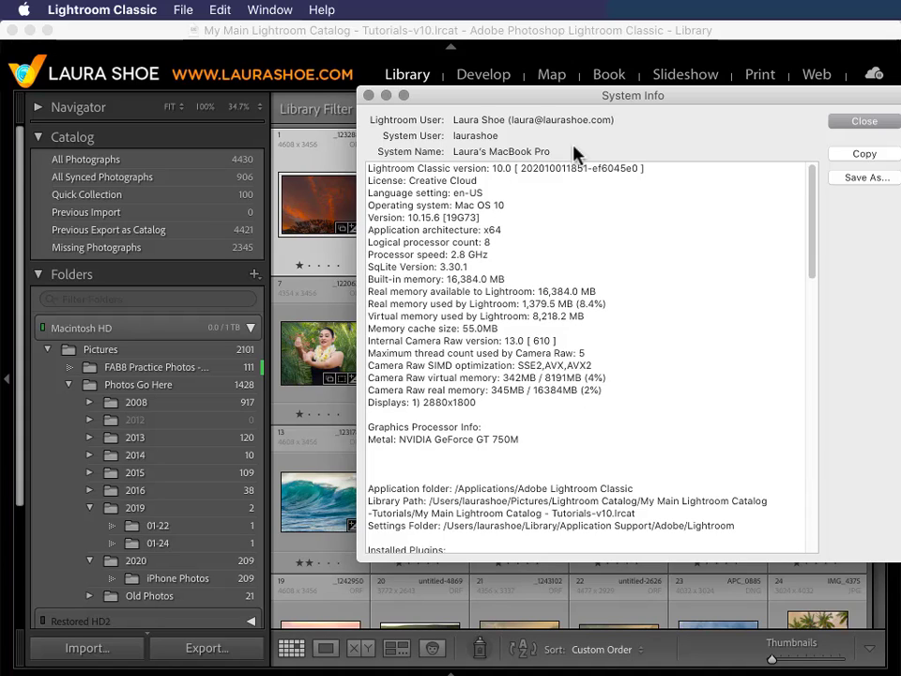
double_click(494, 168)
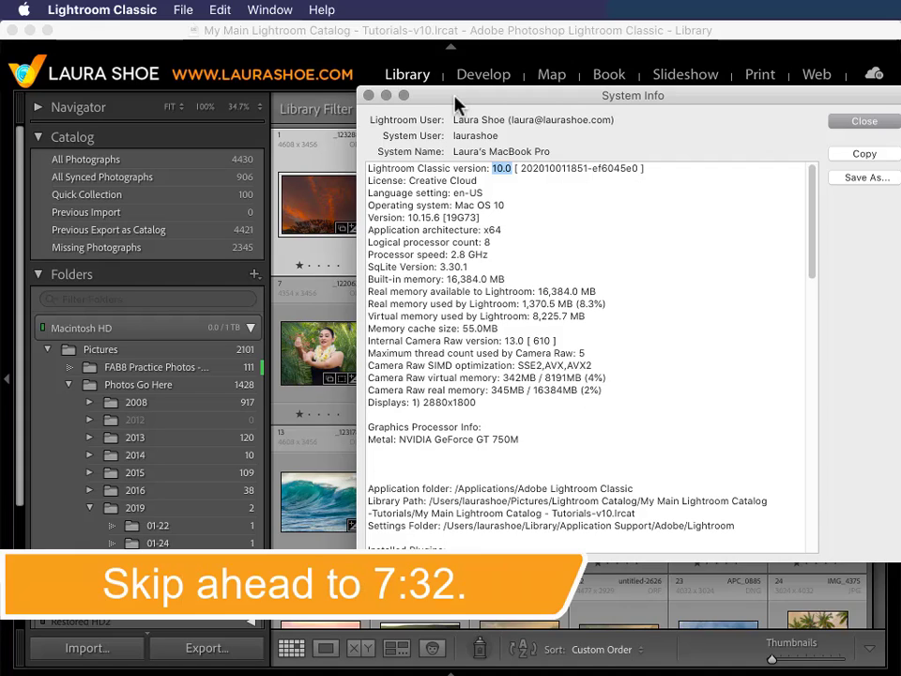
click(368, 95)
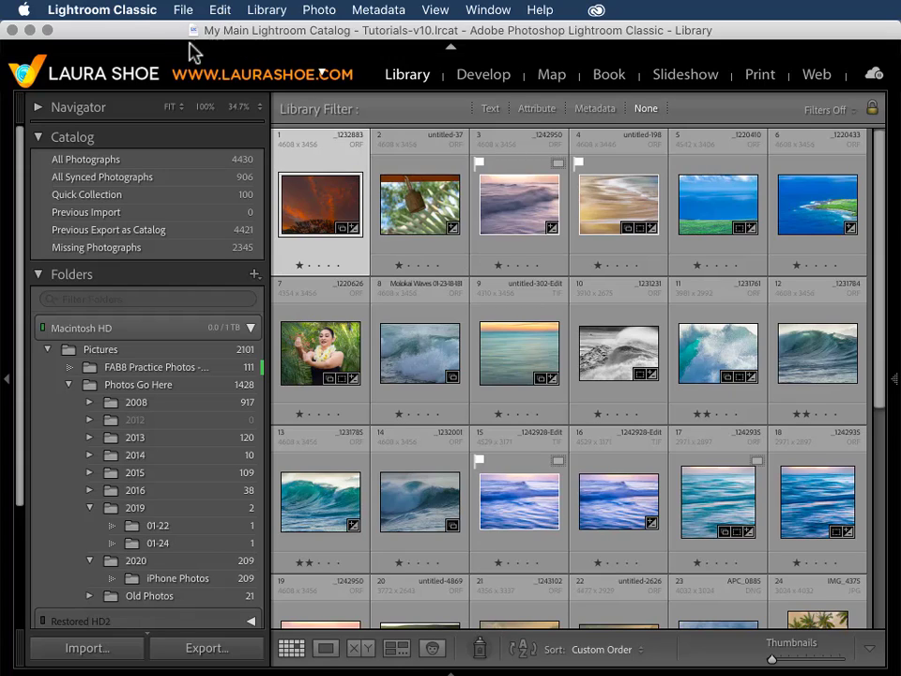
- In Catalog Settings, set Back up catalog to 'When Lightroom next exits' and close the dialog
click(107, 13)
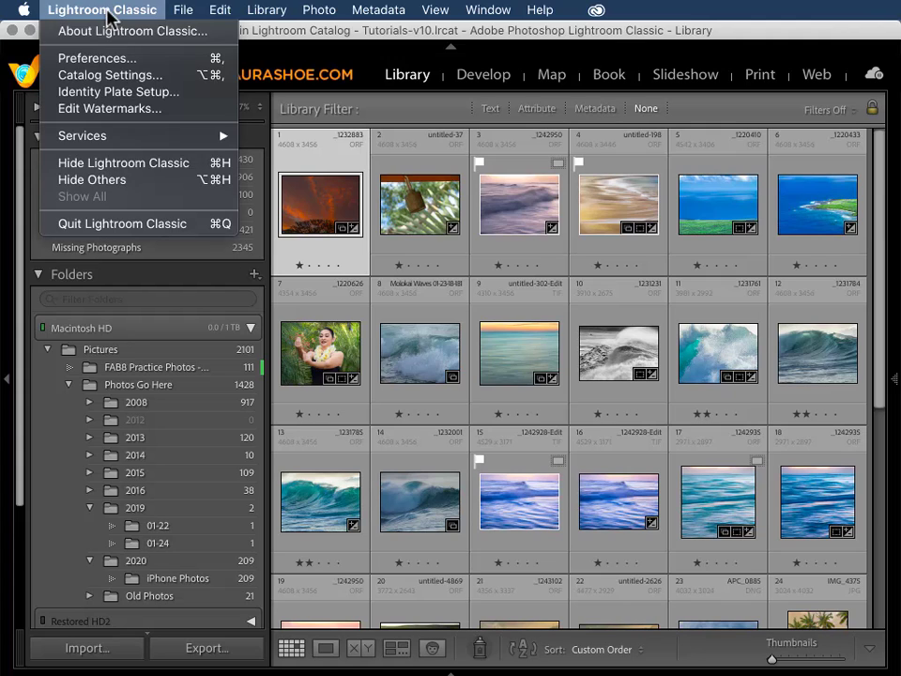
click(130, 84)
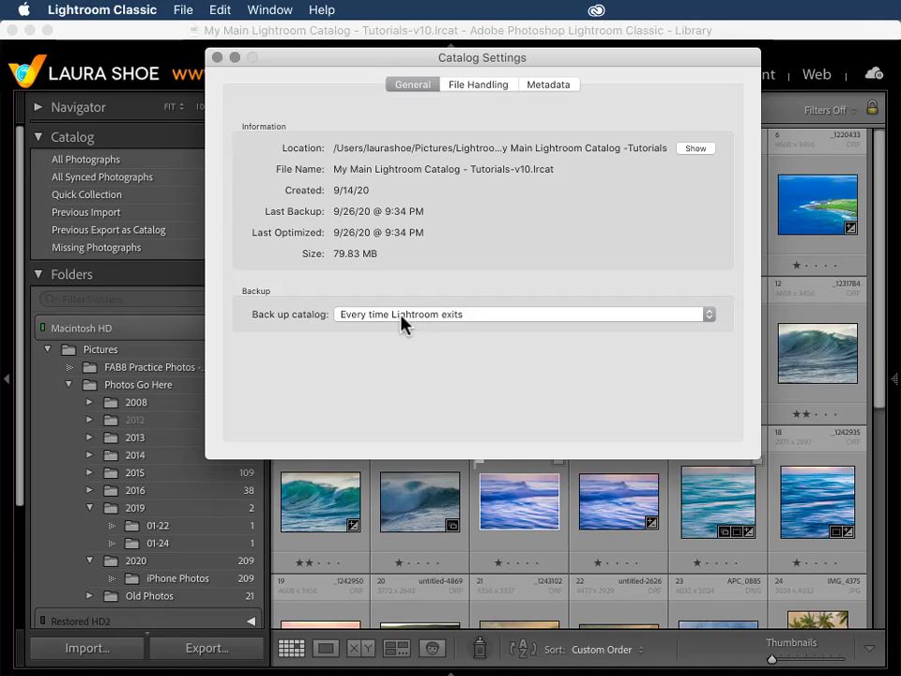
click(468, 314)
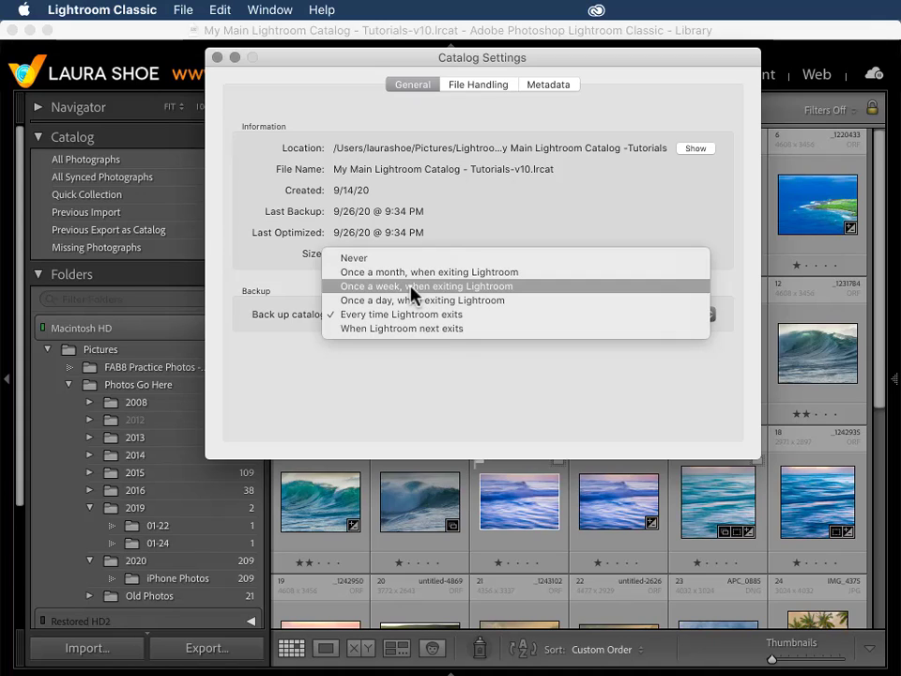
click(412, 329)
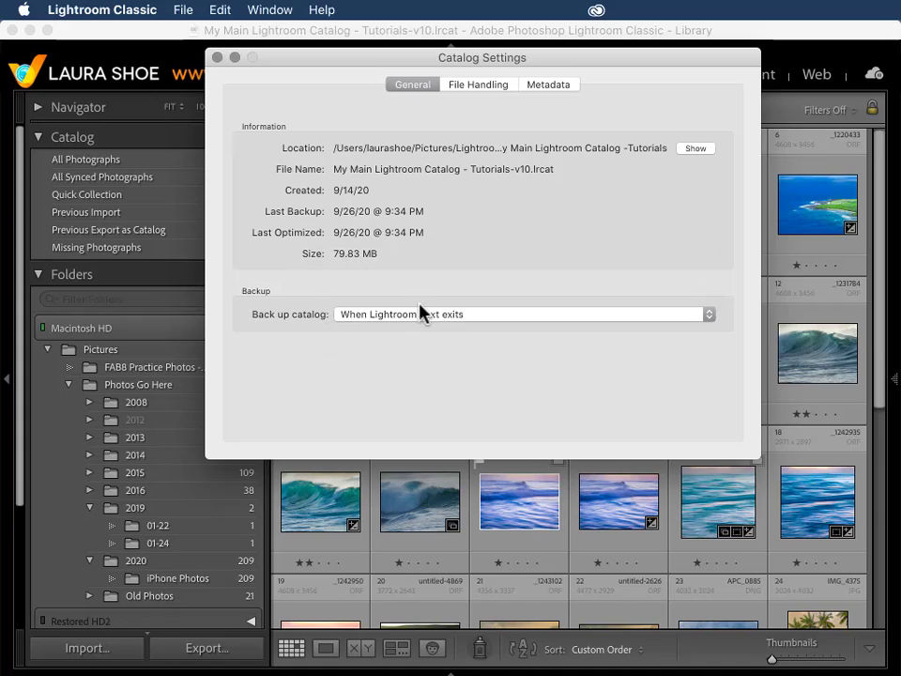
click(463, 314)
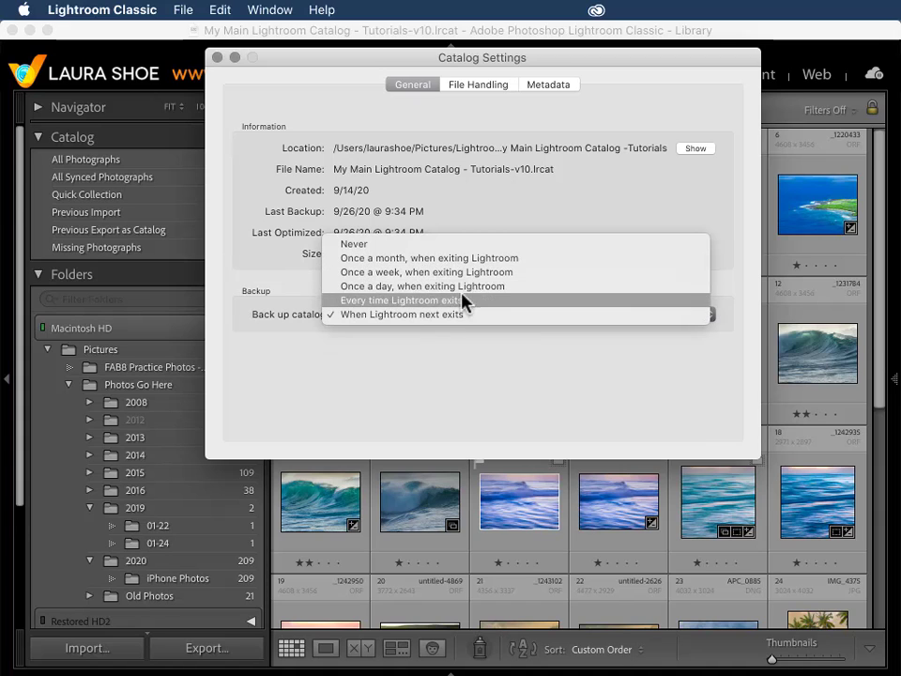
click(461, 315)
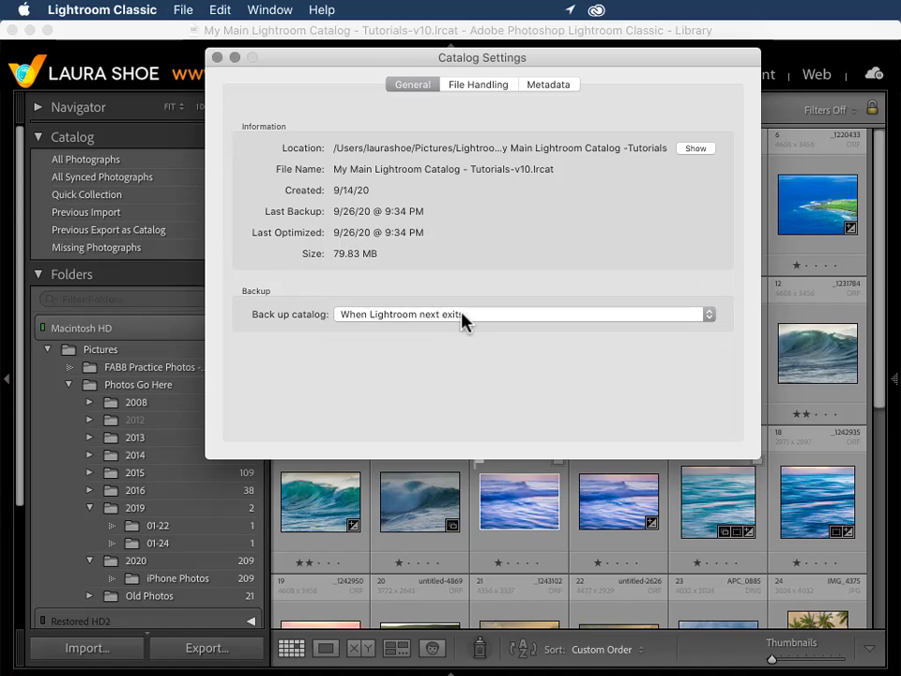
click(217, 58)
- Quit Lightroom Classic, confirming the quit and running the catalog backup on exit
click(123, 19)
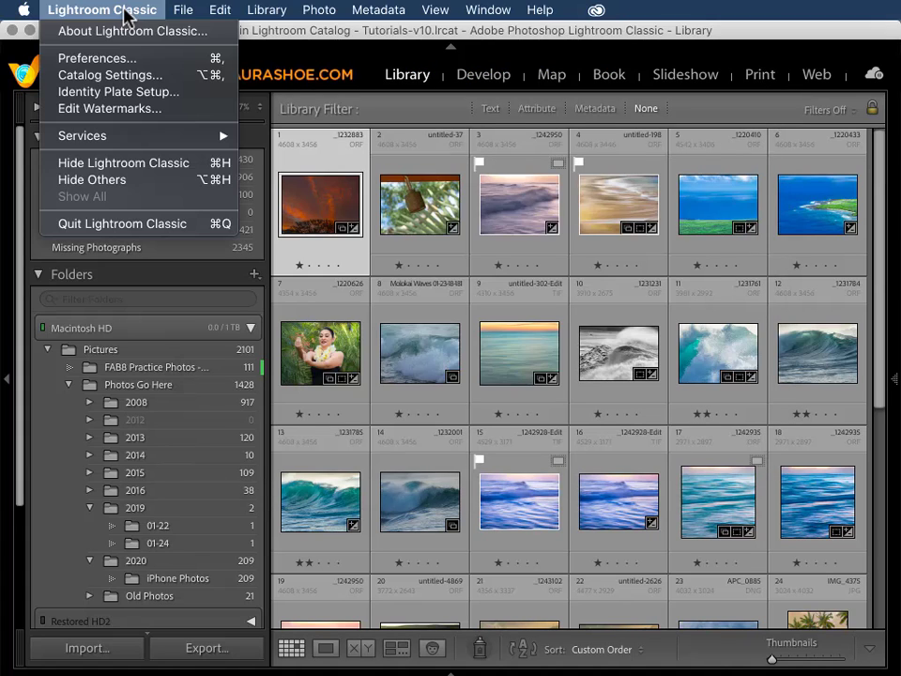
click(123, 225)
click(790, 276)
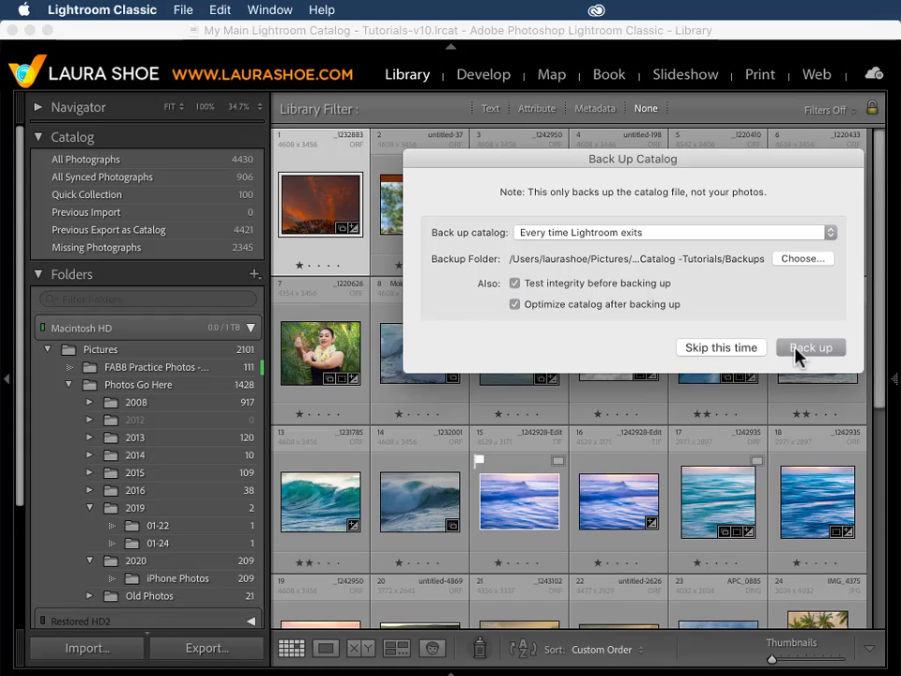
click(735, 354)
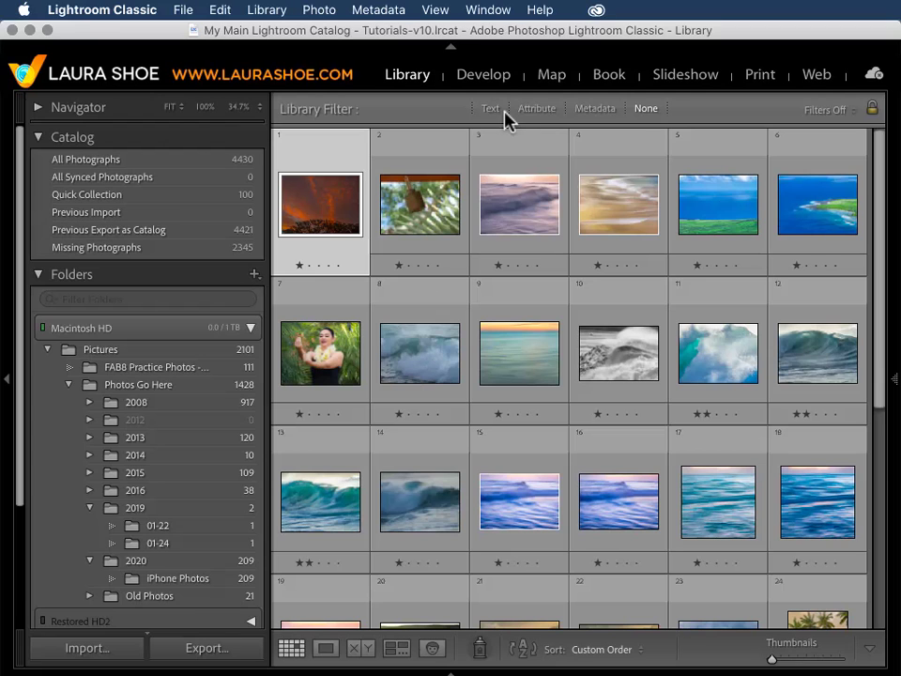
- Use Help > Updates to reach Creative Cloud's Updates page and review the 11 listed updates
click(542, 10)
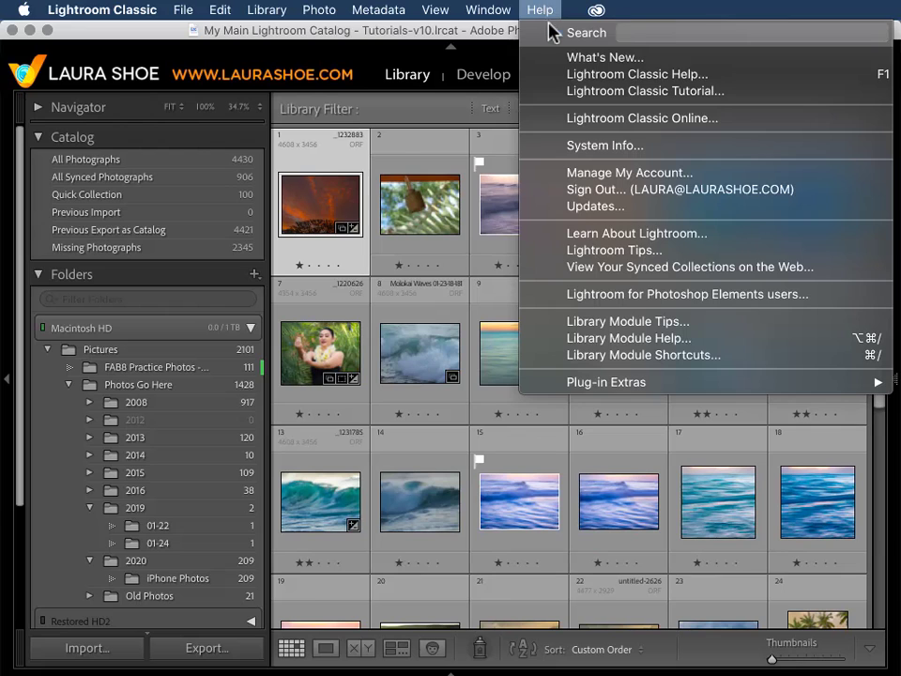
click(580, 207)
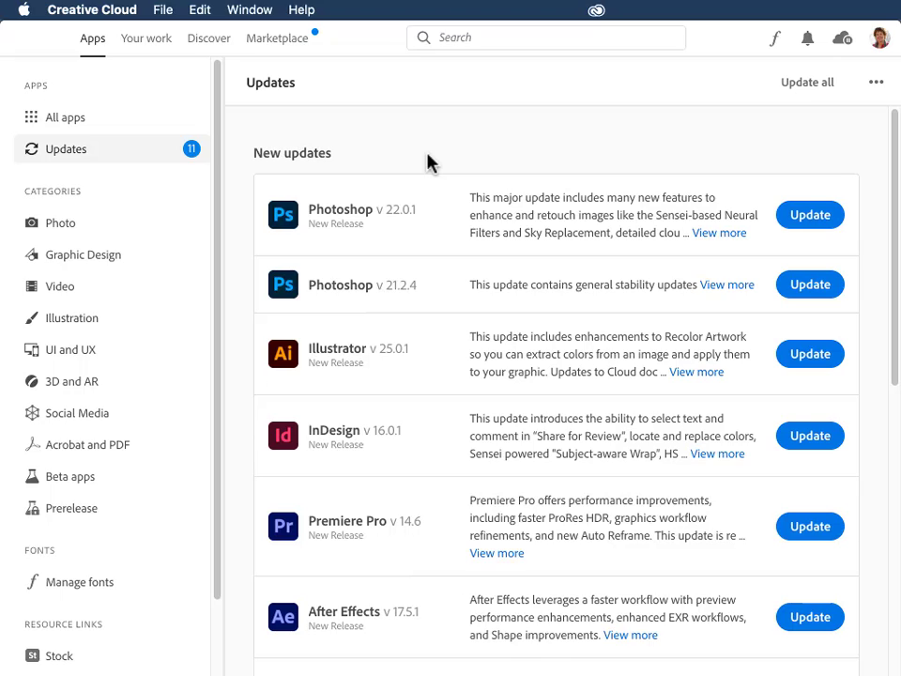
scroll(393, 363, down, 5)
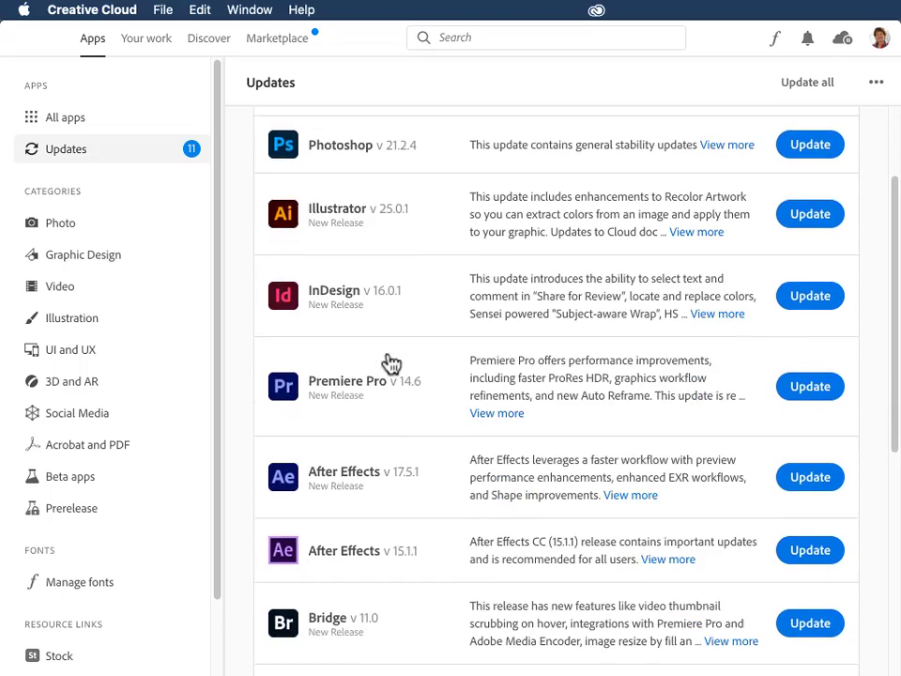
scroll(391, 364, down, 3)
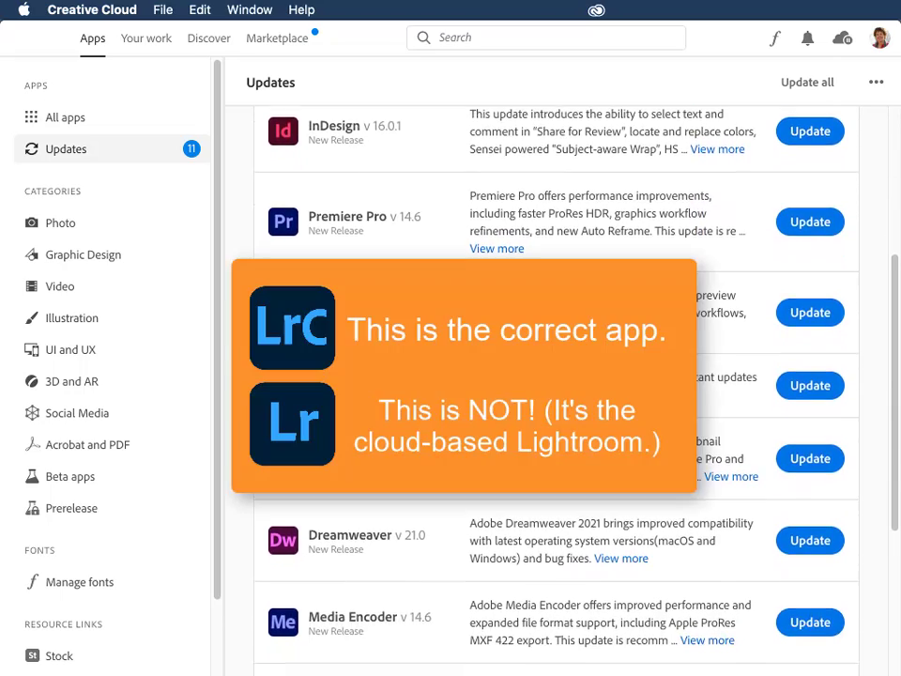
scroll(554, 376, up, 2)
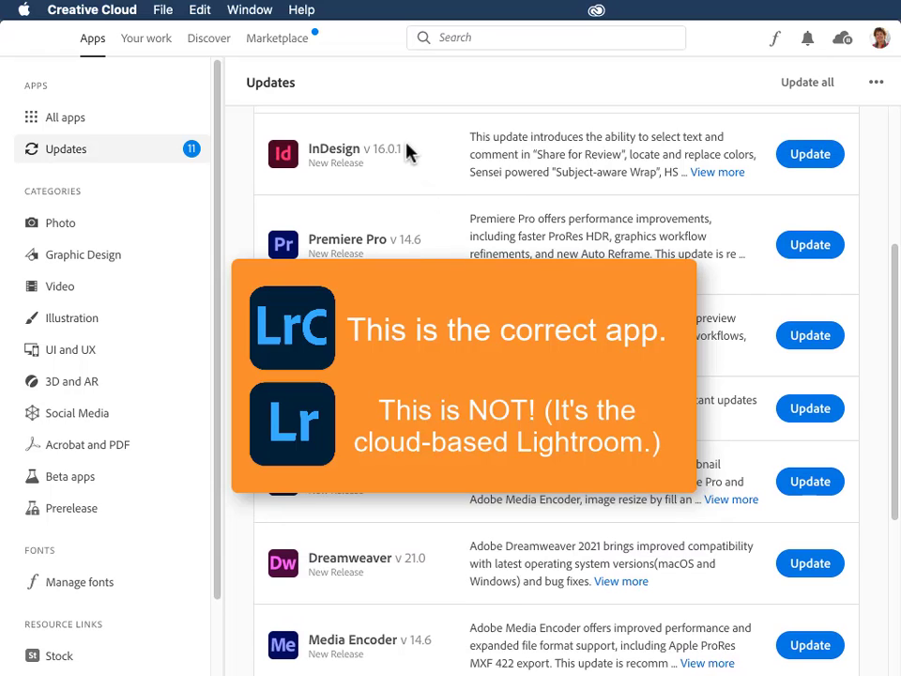
scroll(418, 158, up, 5)
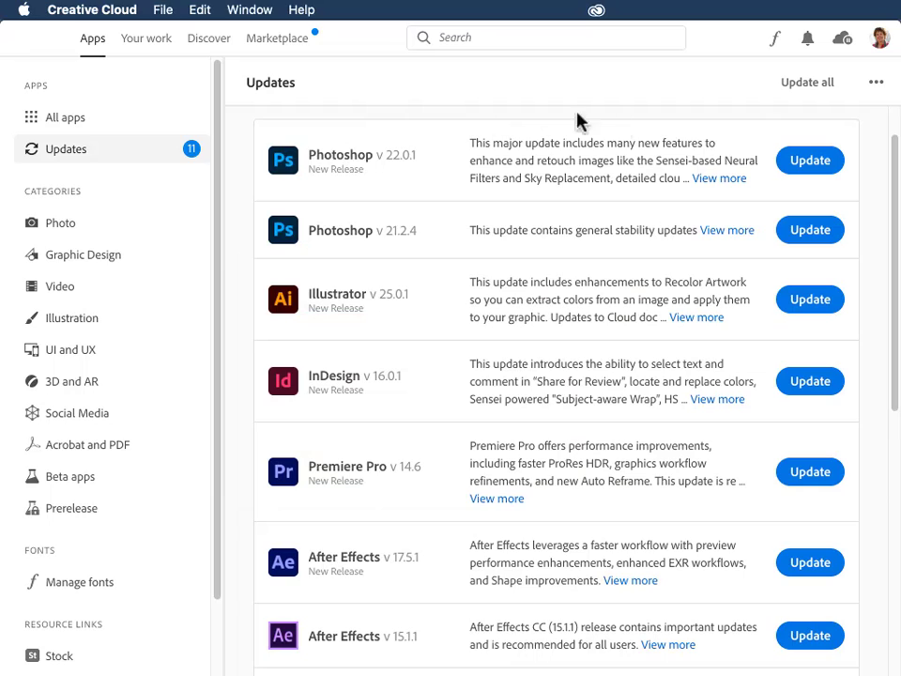
click(876, 86)
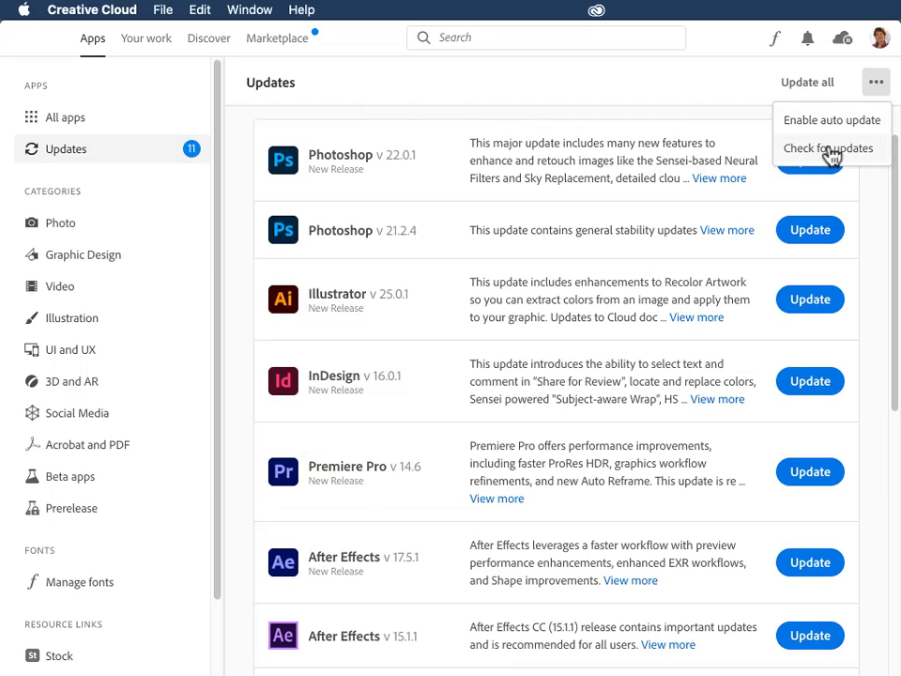
click(667, 90)
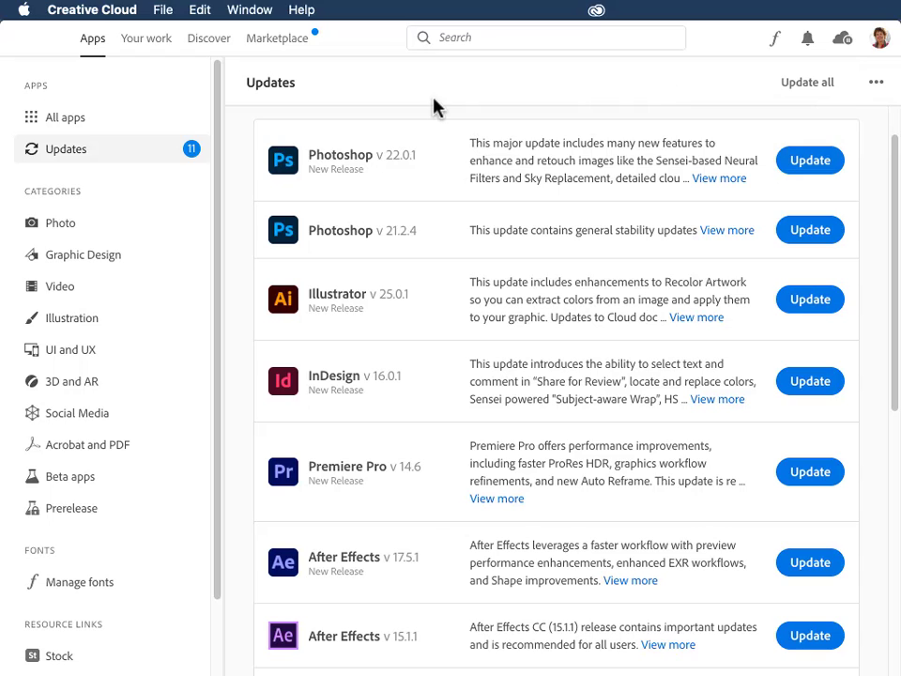
click(879, 37)
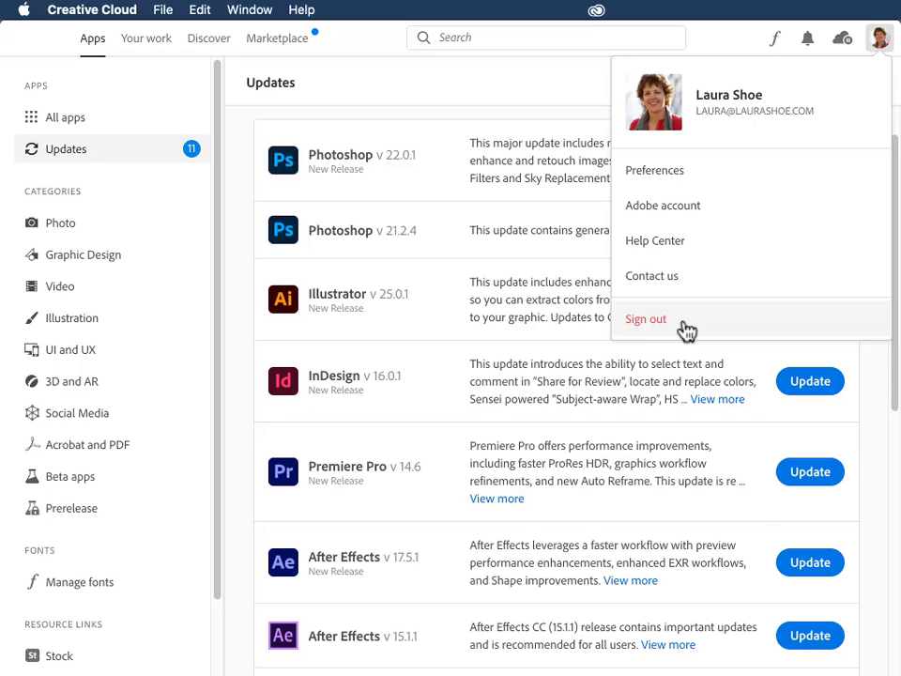
click(417, 103)
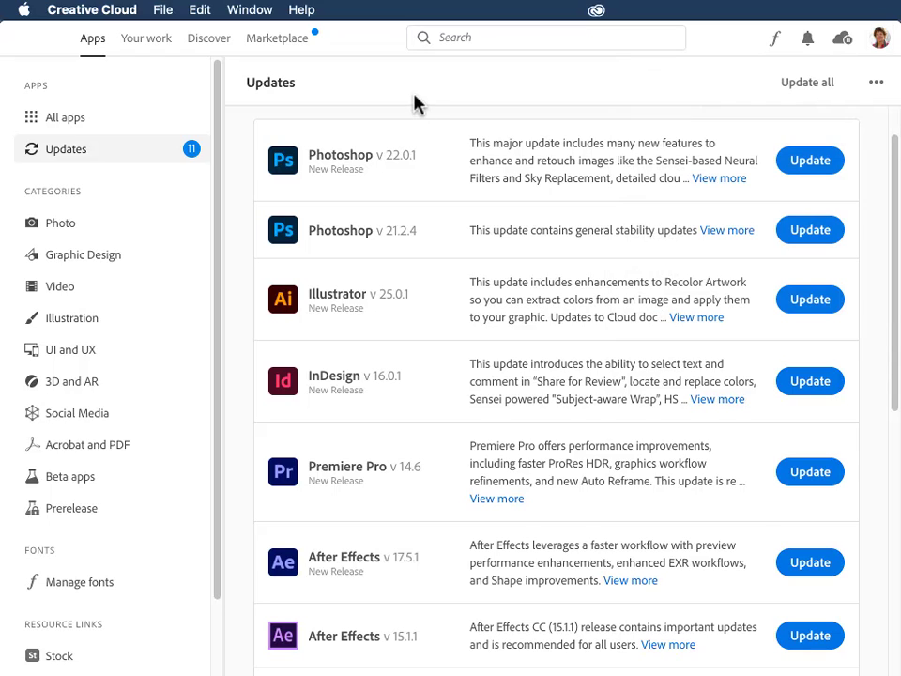
click(59, 230)
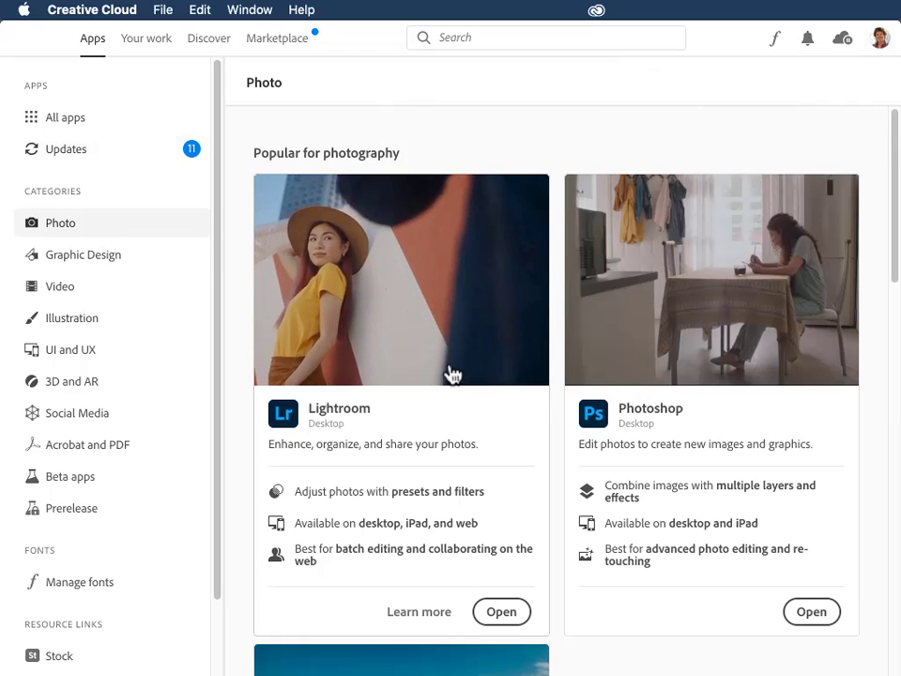
scroll(450, 371, down, 5)
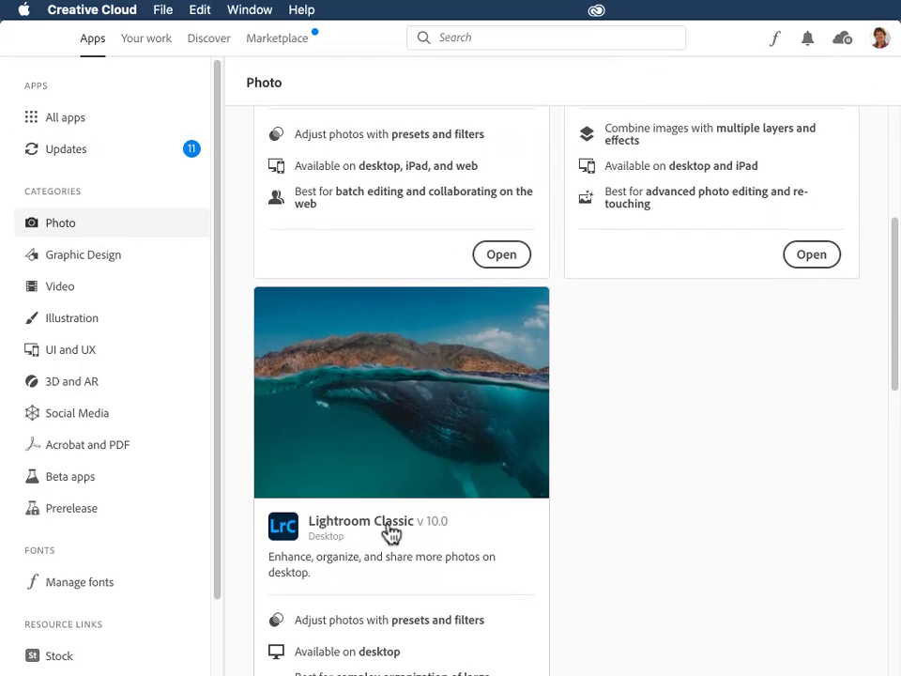
scroll(382, 348, up, 4)
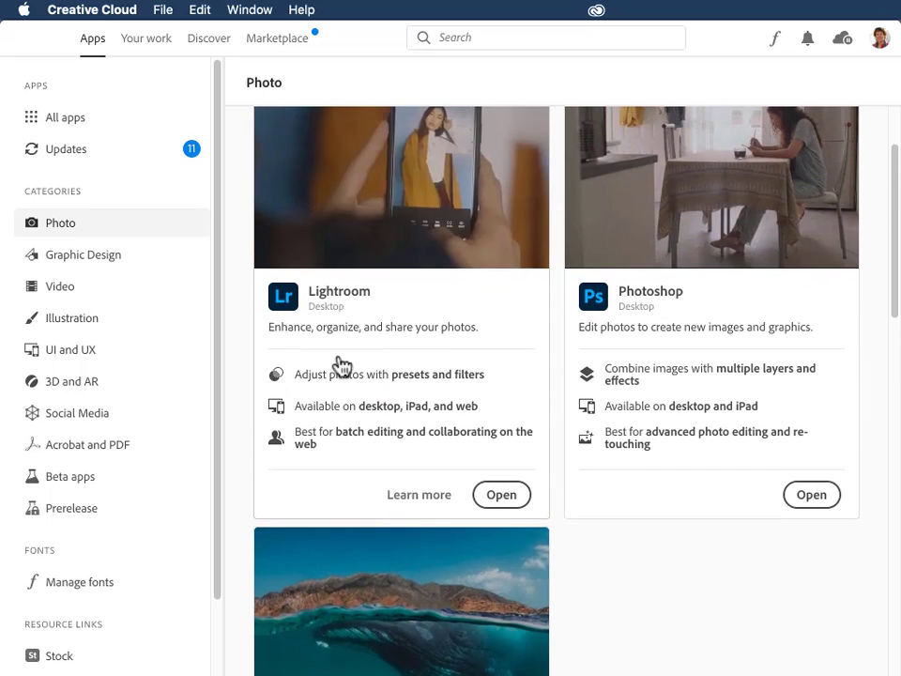
scroll(341, 366, down, 4)
scroll(340, 366, down, 2)
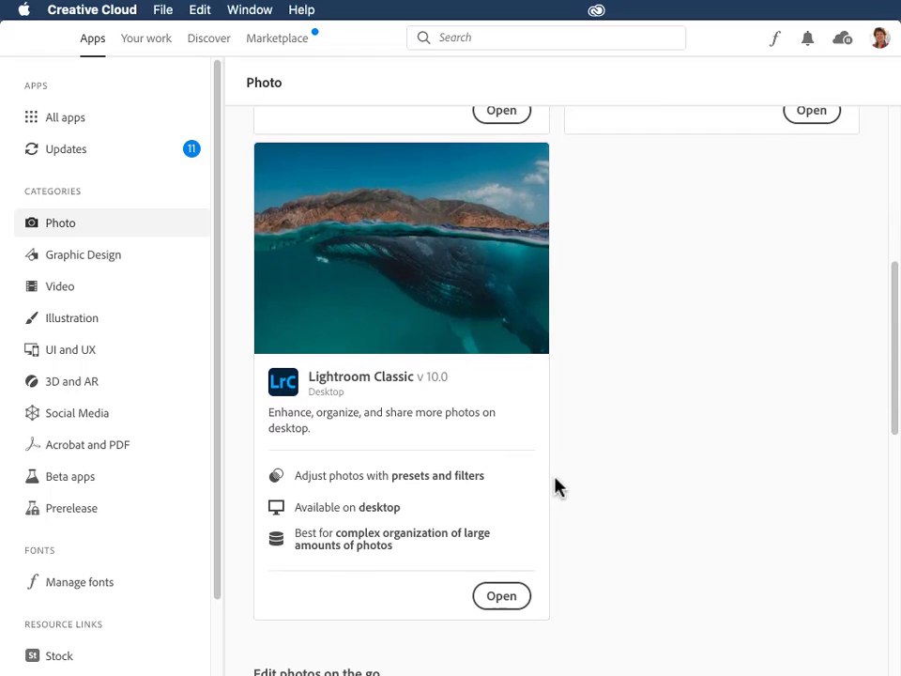
click(523, 591)
- Start the After Effects 17.5.1 update from the Updates list, keeping previous settings
click(89, 155)
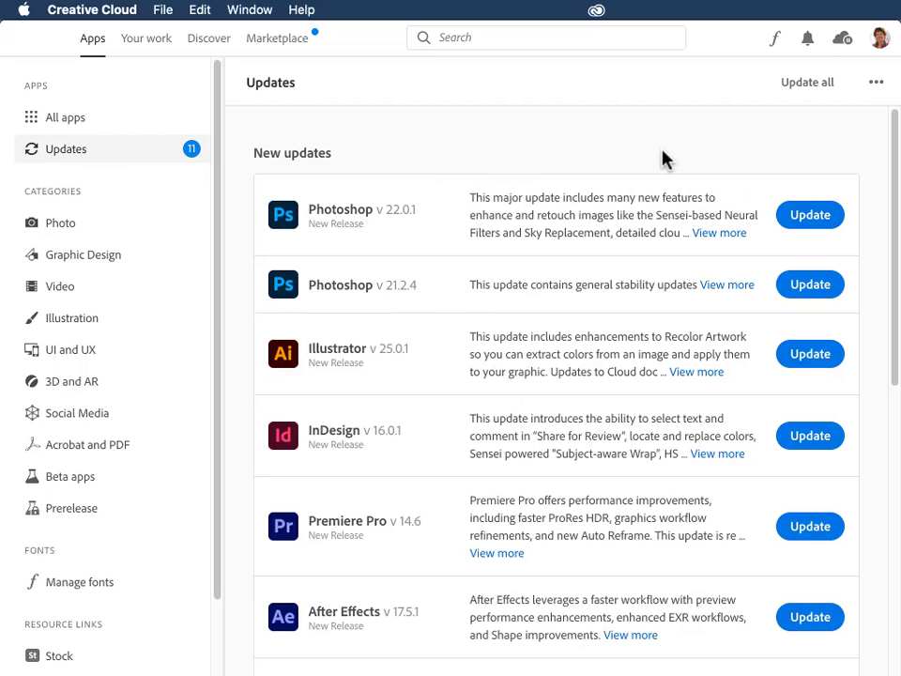
scroll(644, 382, down, 3)
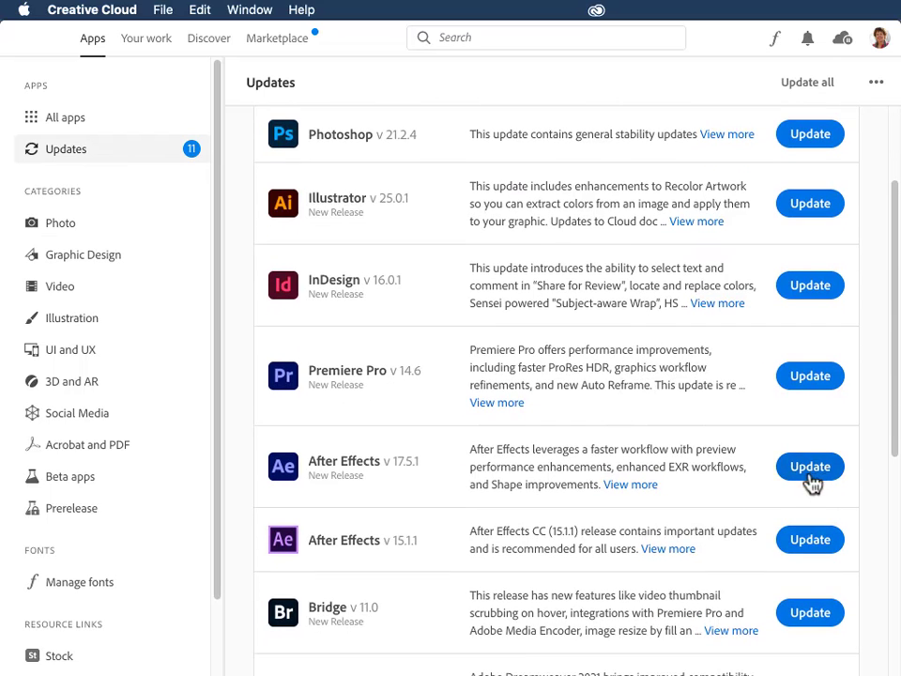
click(807, 477)
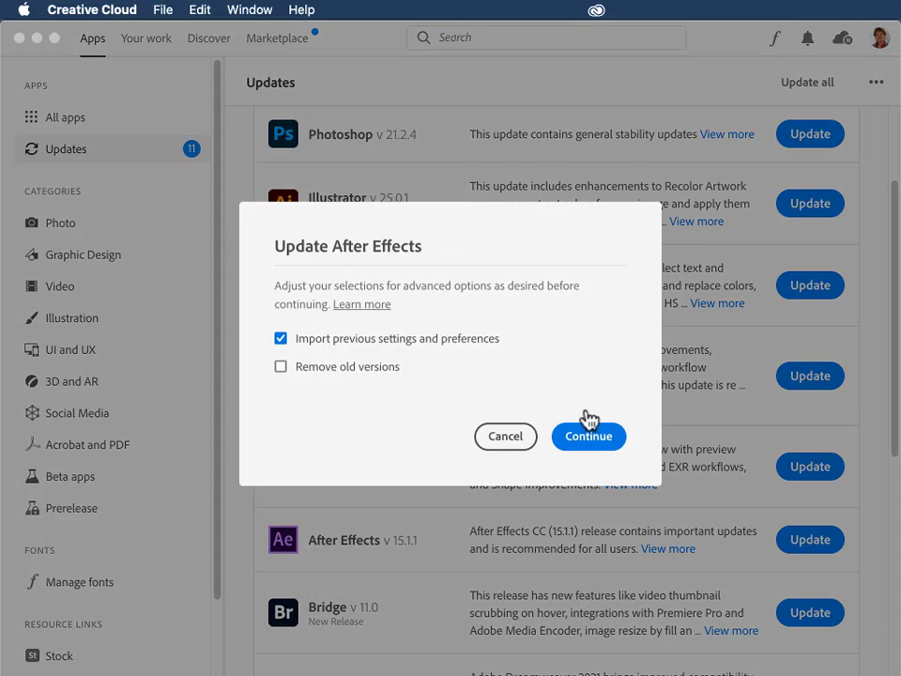
click(588, 437)
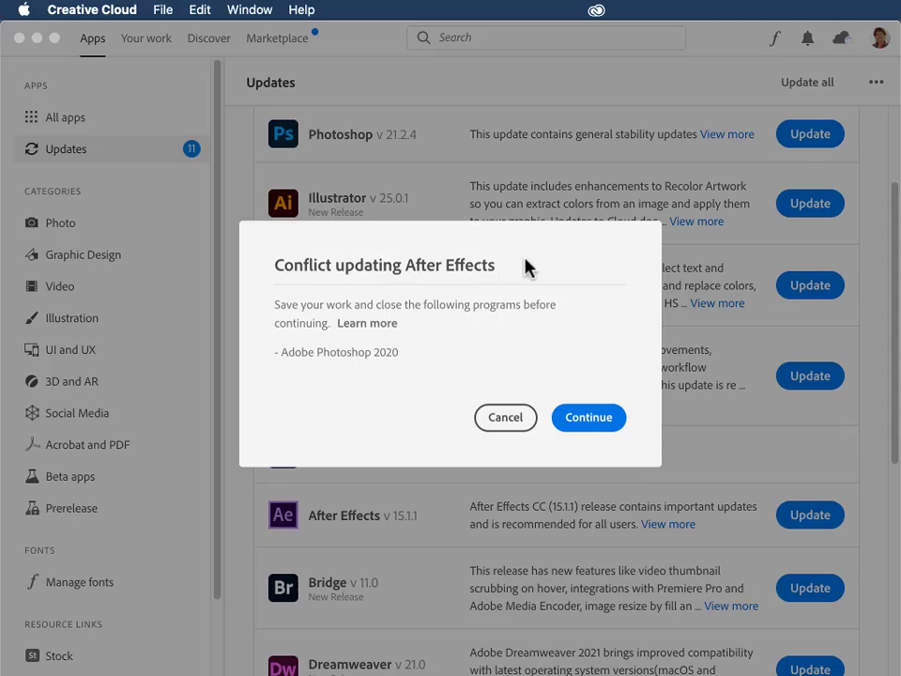
- Continue past the Photoshop 2020 conflict warning so the After Effects update proceeds
click(588, 417)
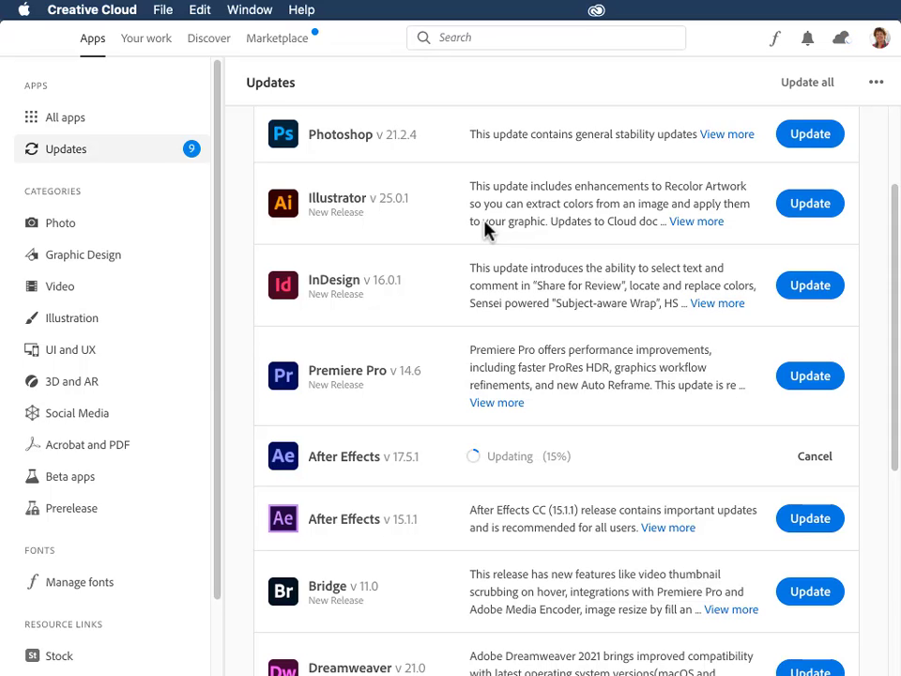
- From the Photo category, open Lightroom Classic's Other versions list showing 10.0 as latest
click(76, 228)
scroll(435, 418, down, 2)
scroll(435, 418, down, 5)
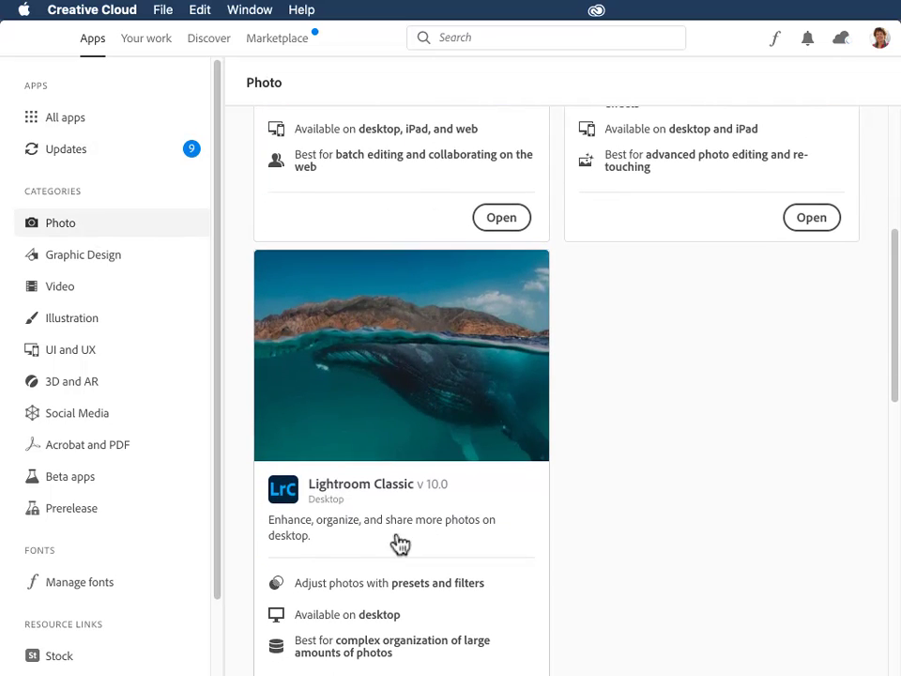
click(408, 381)
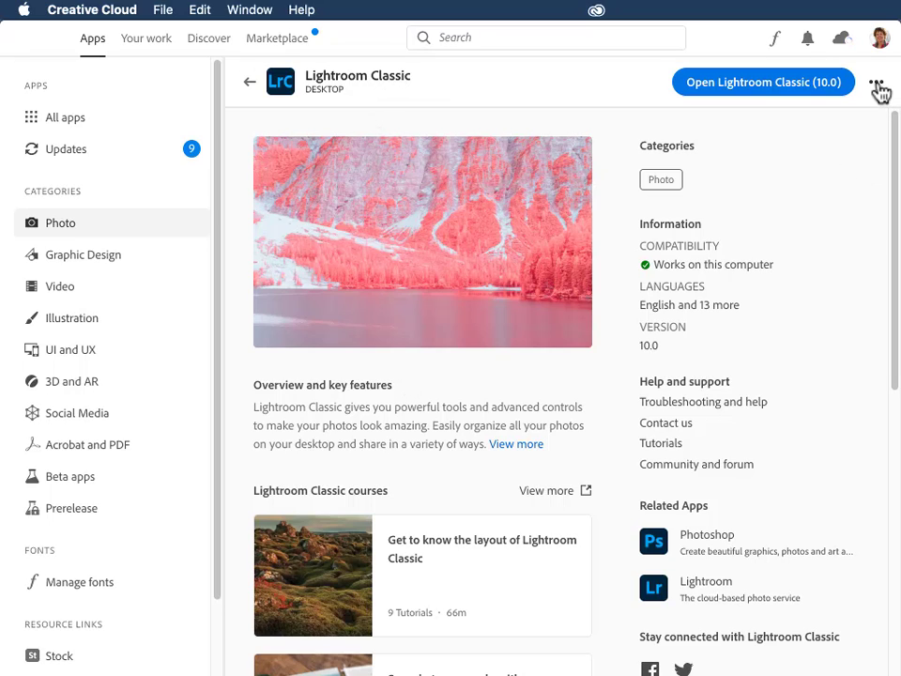
click(878, 86)
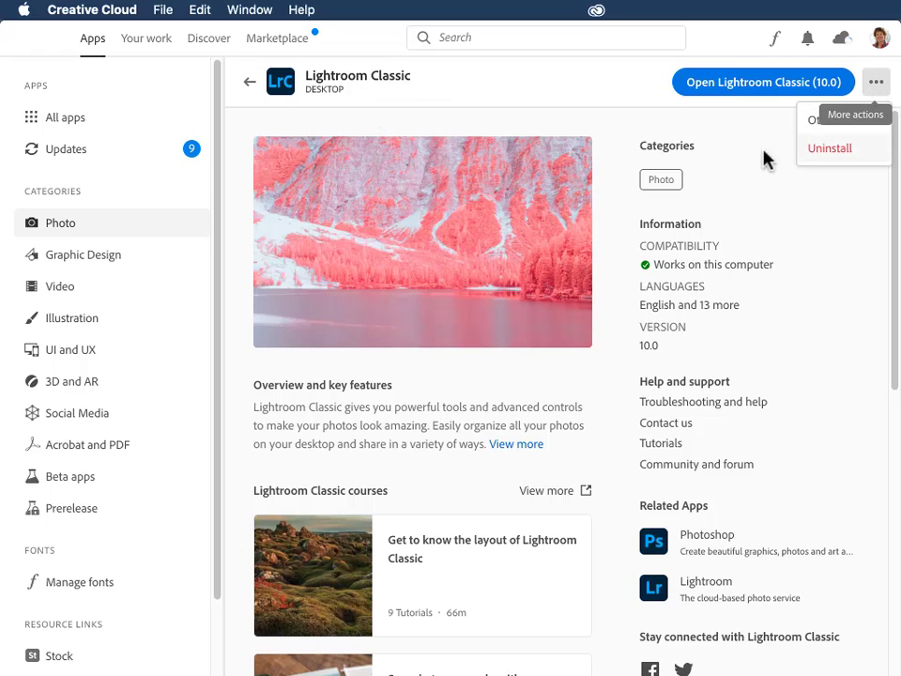
click(861, 126)
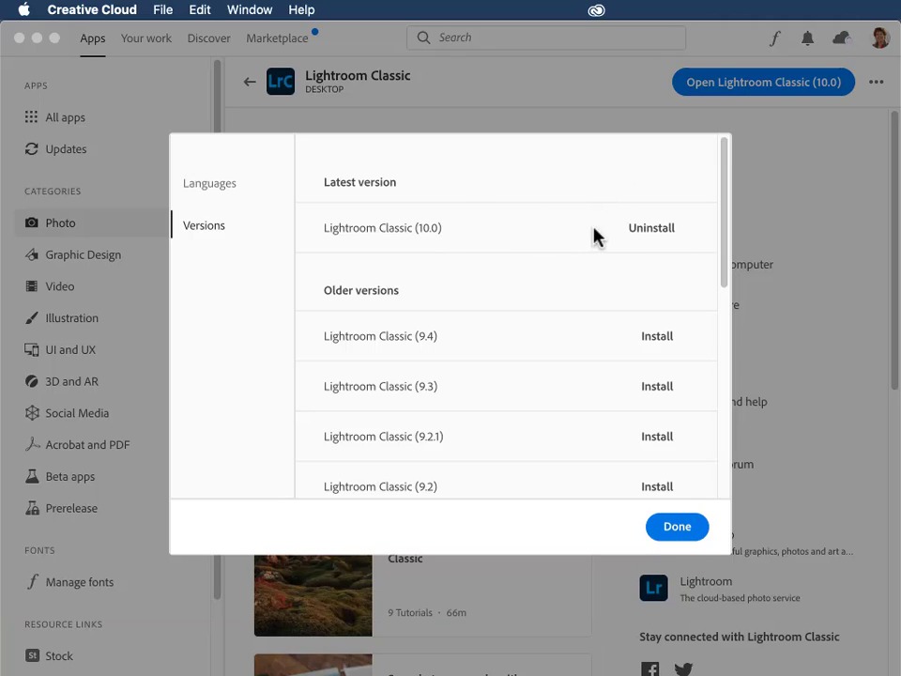
- Close the versions list and open Creative Cloud Preferences on the Apps section
click(692, 528)
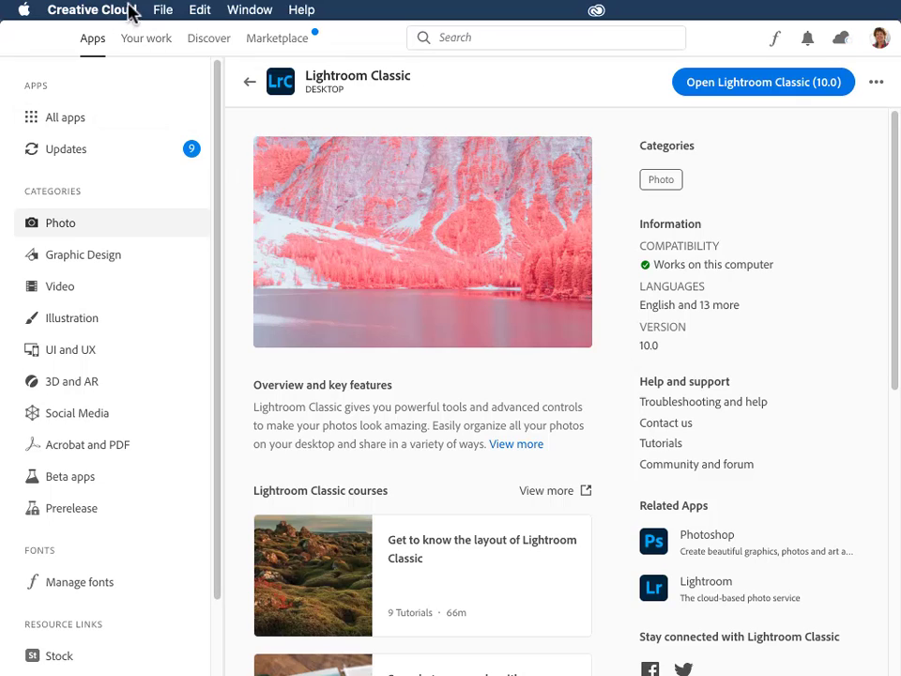
click(200, 11)
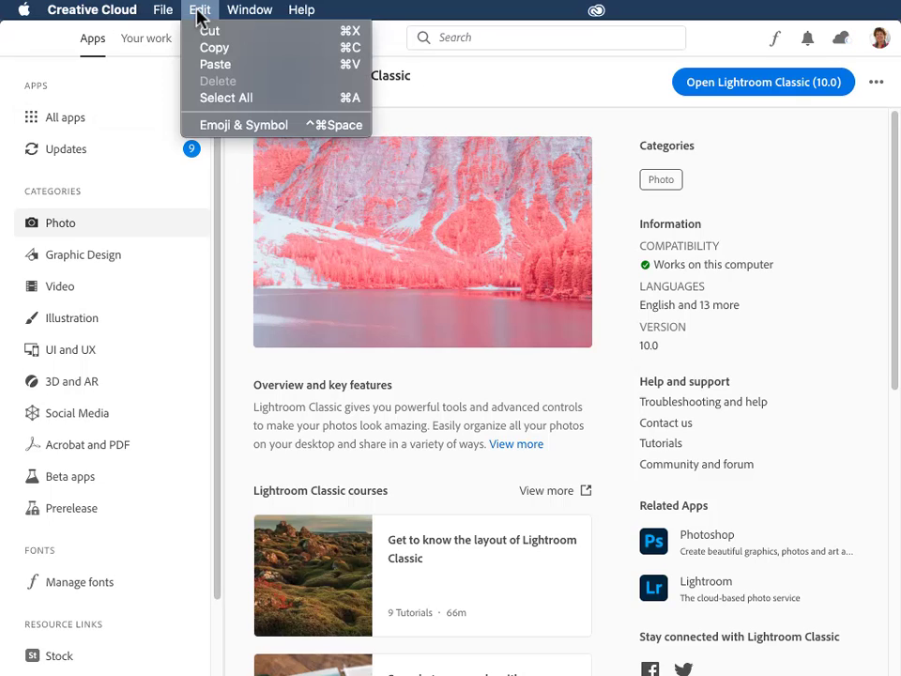
mouse_move(79, 13)
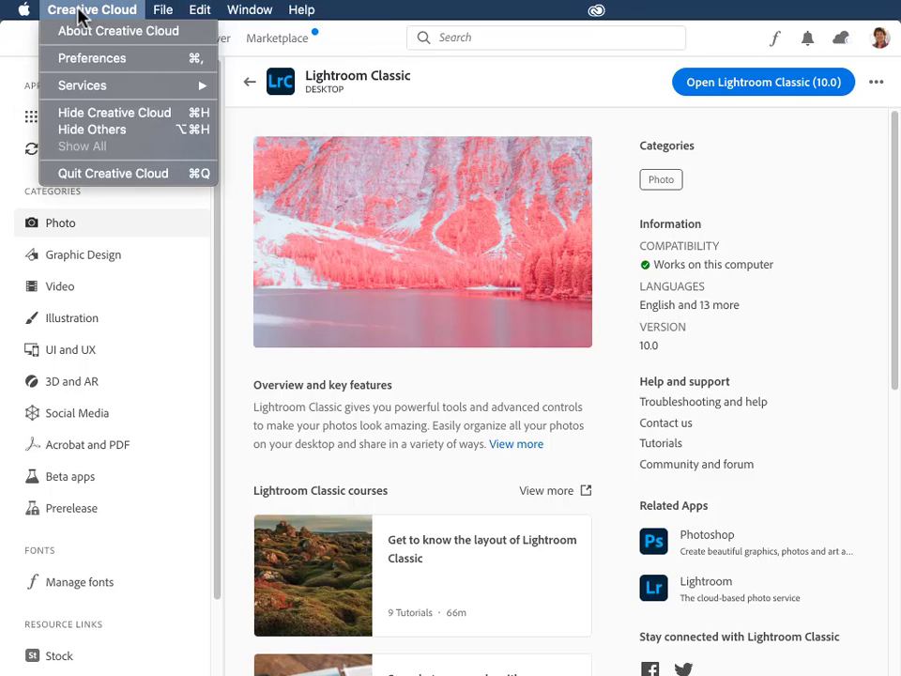
click(101, 62)
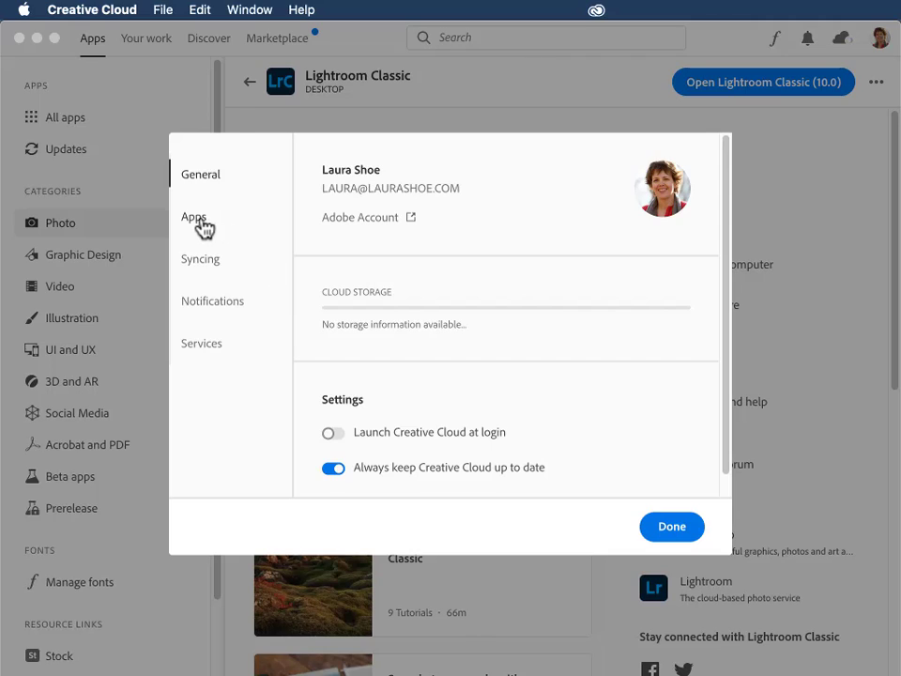
click(197, 219)
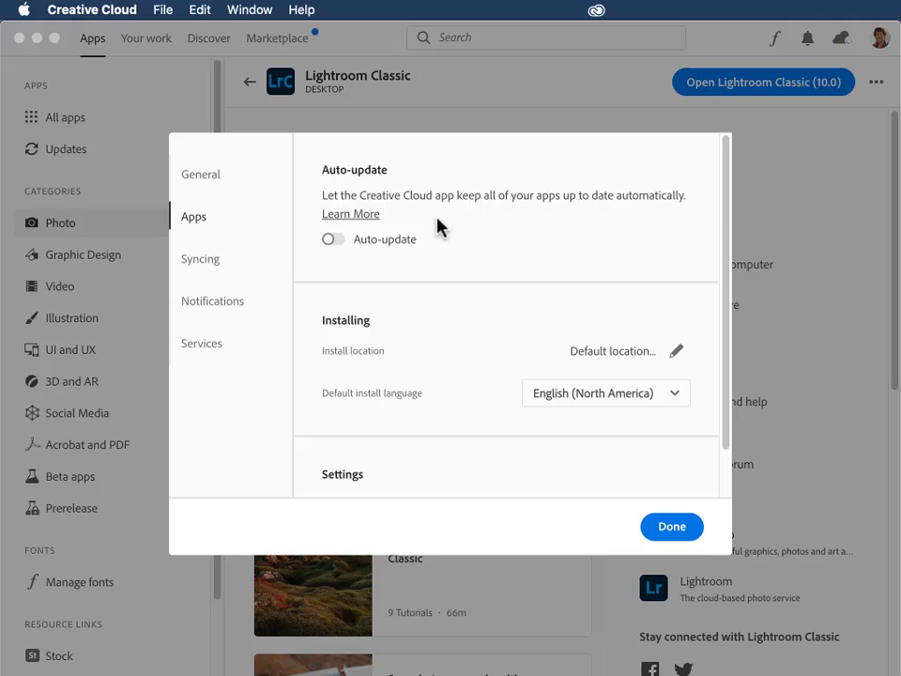
- Close Preferences and choose Quit Creative Cloud from the Creative Cloud menu
click(688, 532)
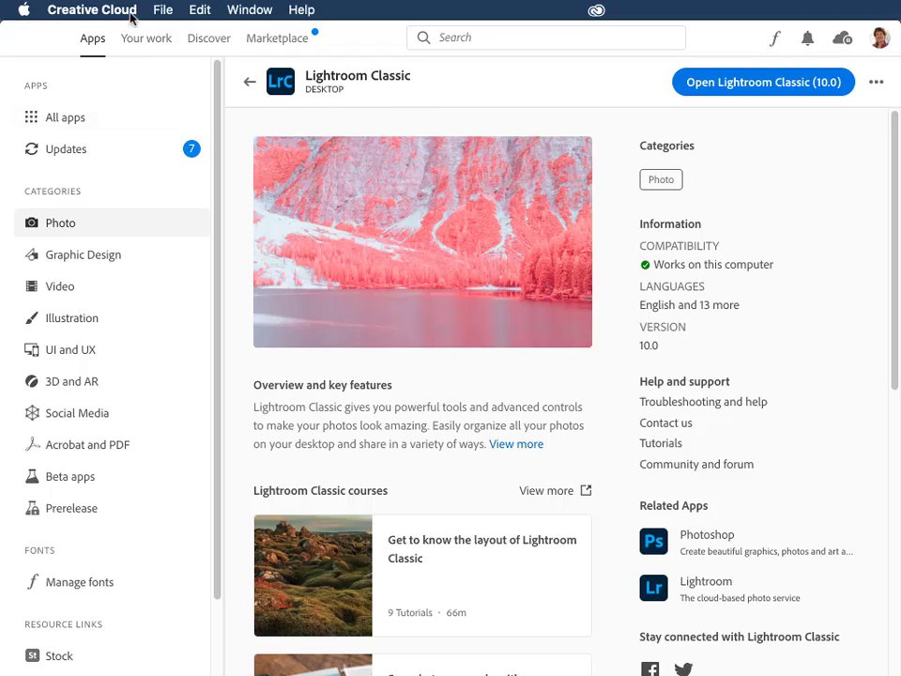
click(104, 12)
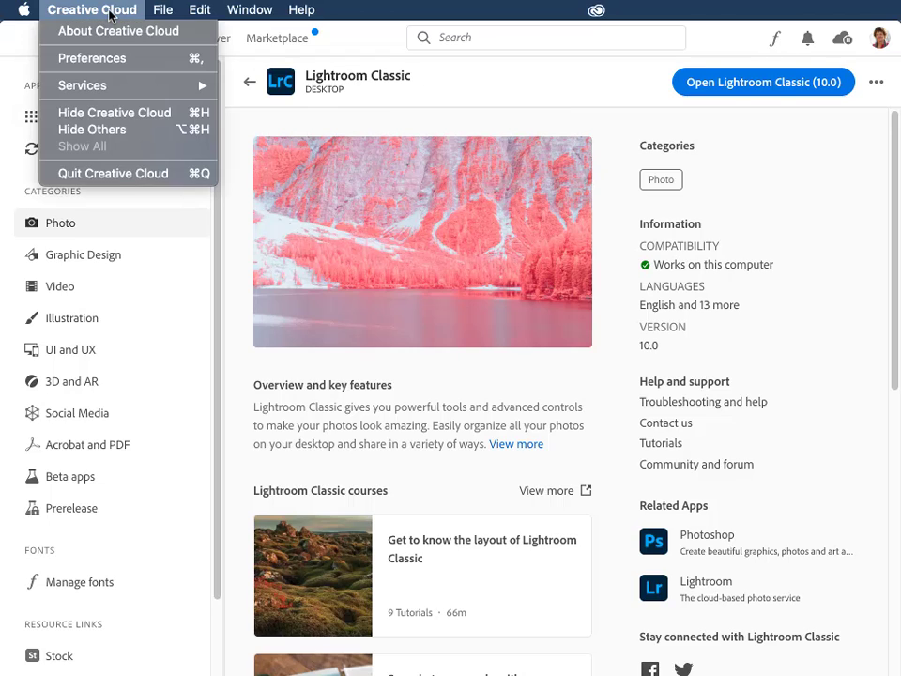
click(114, 180)
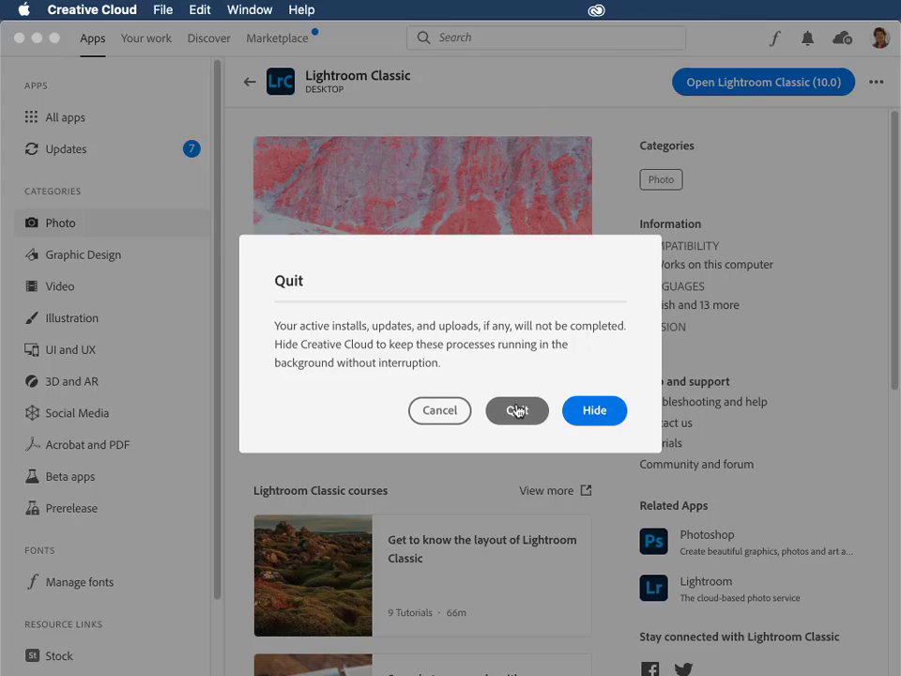
- Confirm quitting Creative Cloud, then verify System Info shows Lightroom Classic 10.0 and close it
click(516, 409)
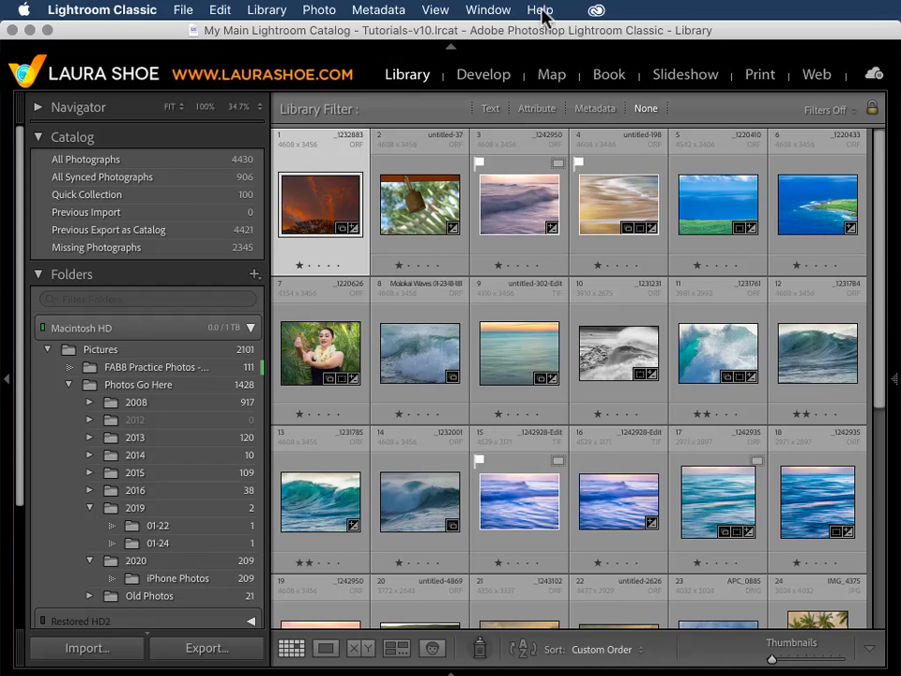
click(540, 11)
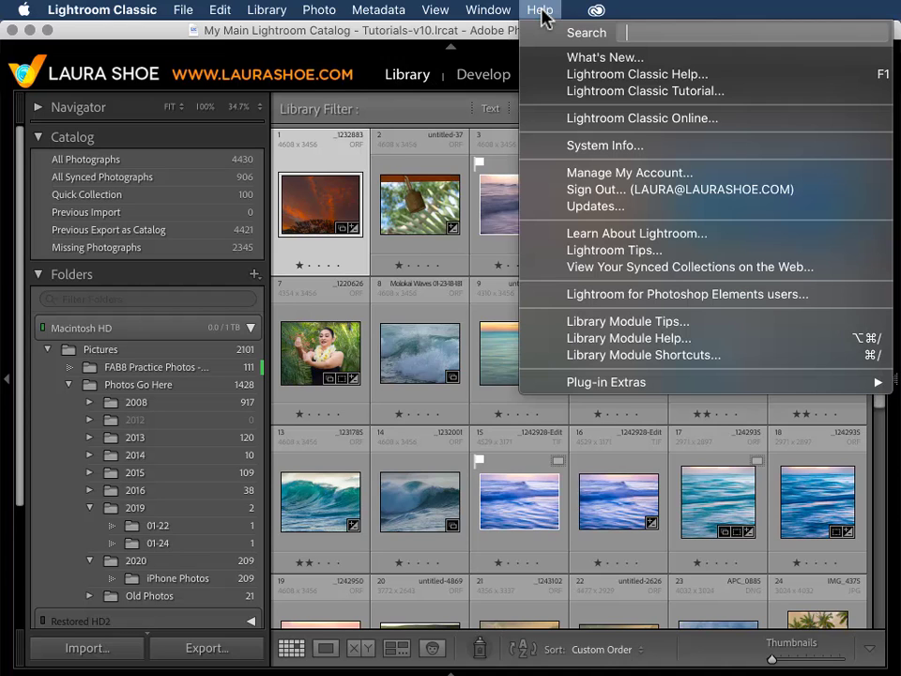
click(584, 151)
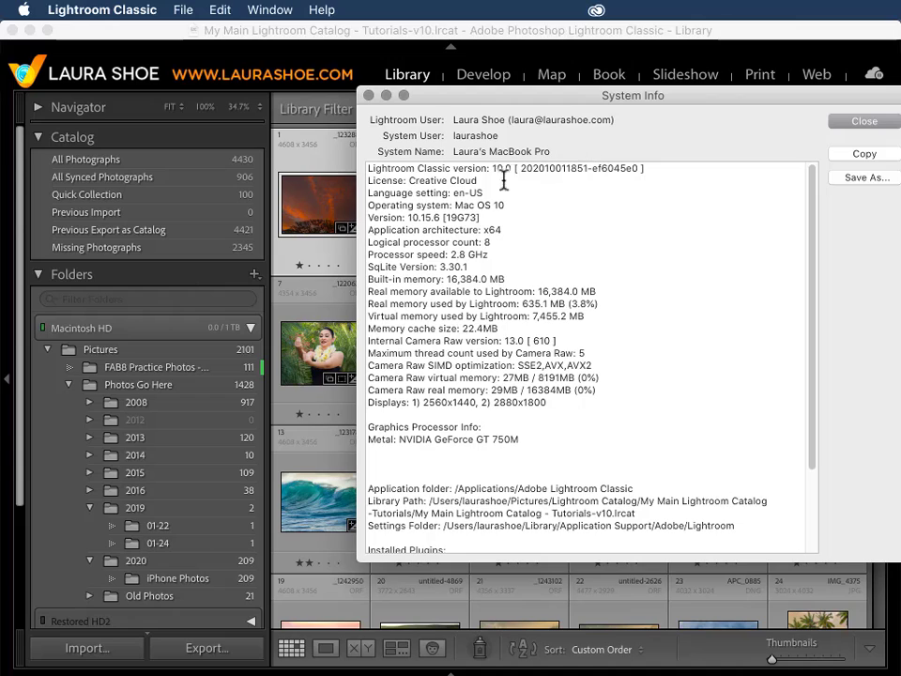
drag(368, 169, 513, 175)
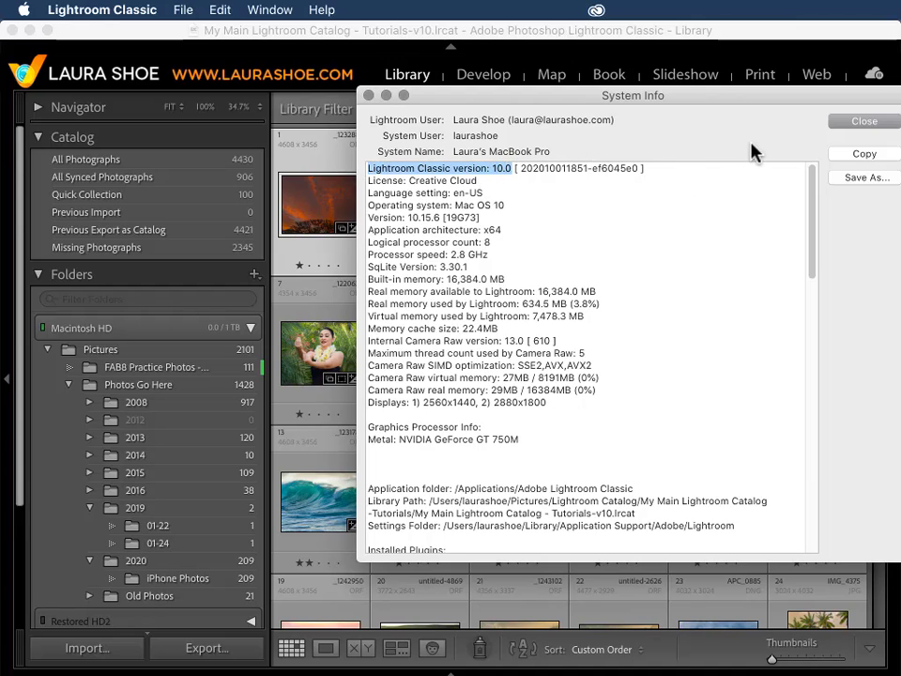
click(854, 122)
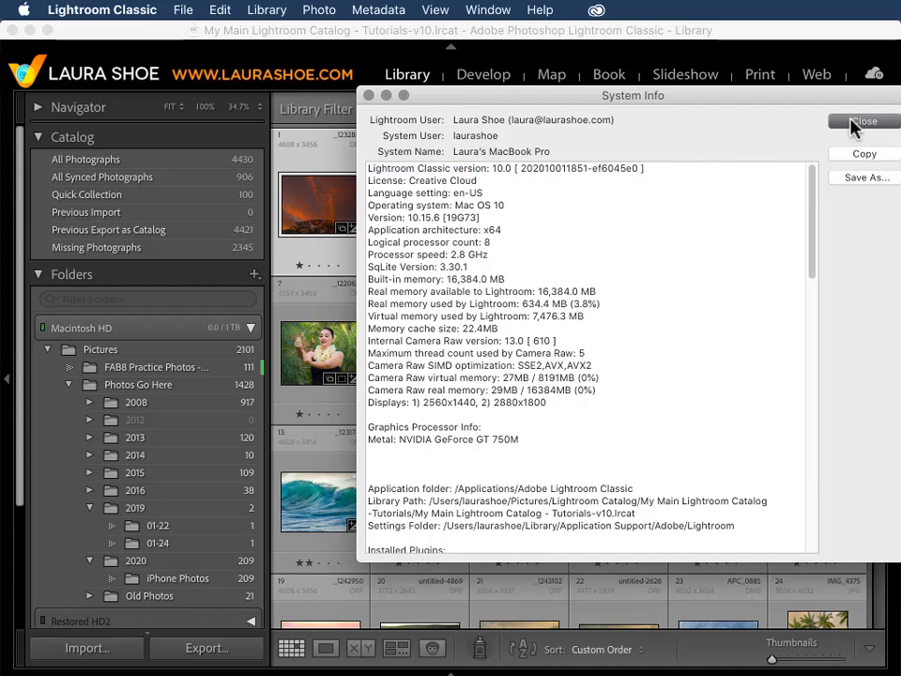